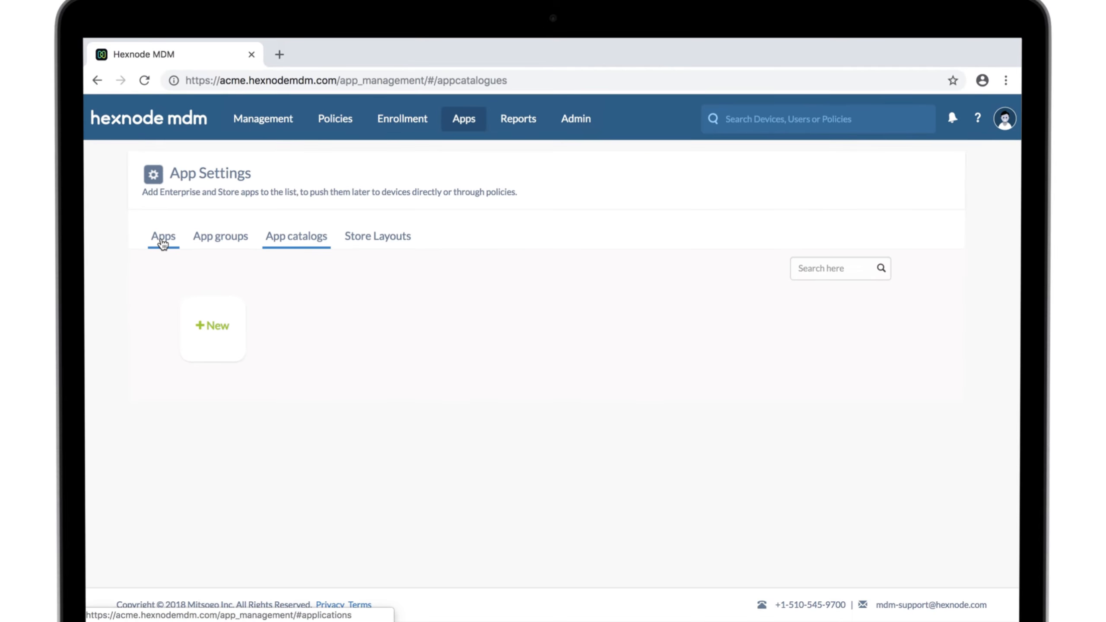
Step: Start adding an iOS enterprise app and set its category to Business
left_click(162, 244)
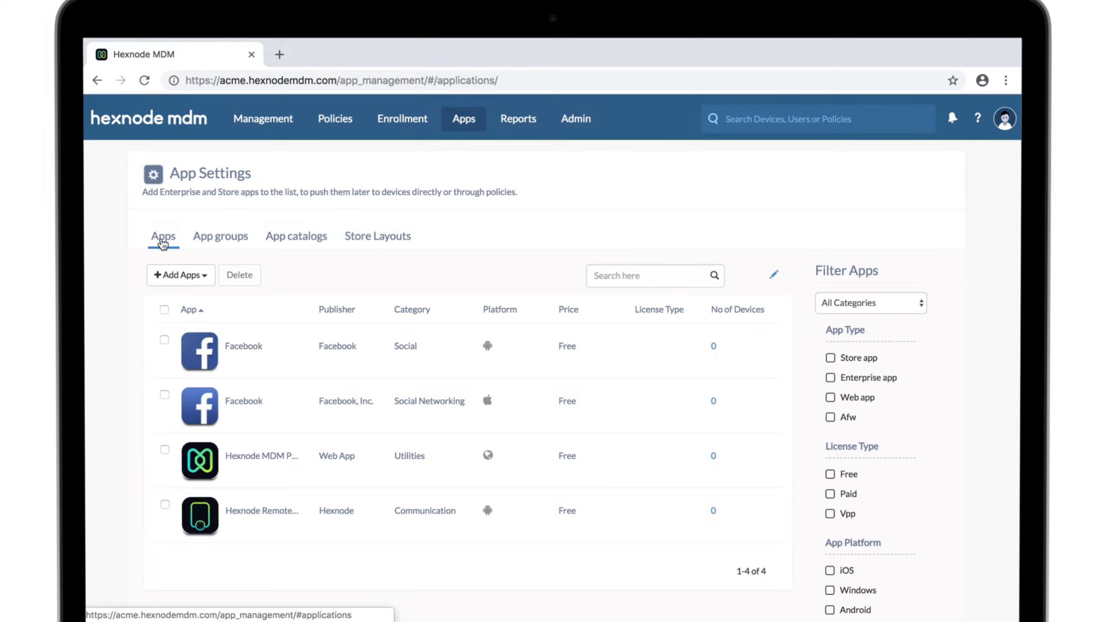
left_click(180, 275)
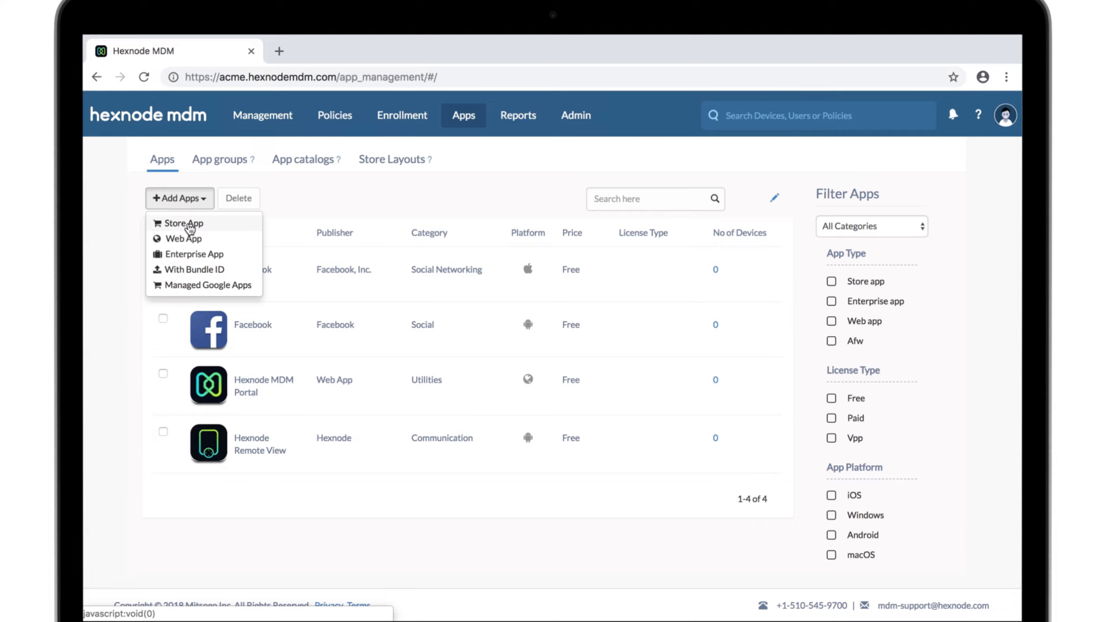
left_click(186, 260)
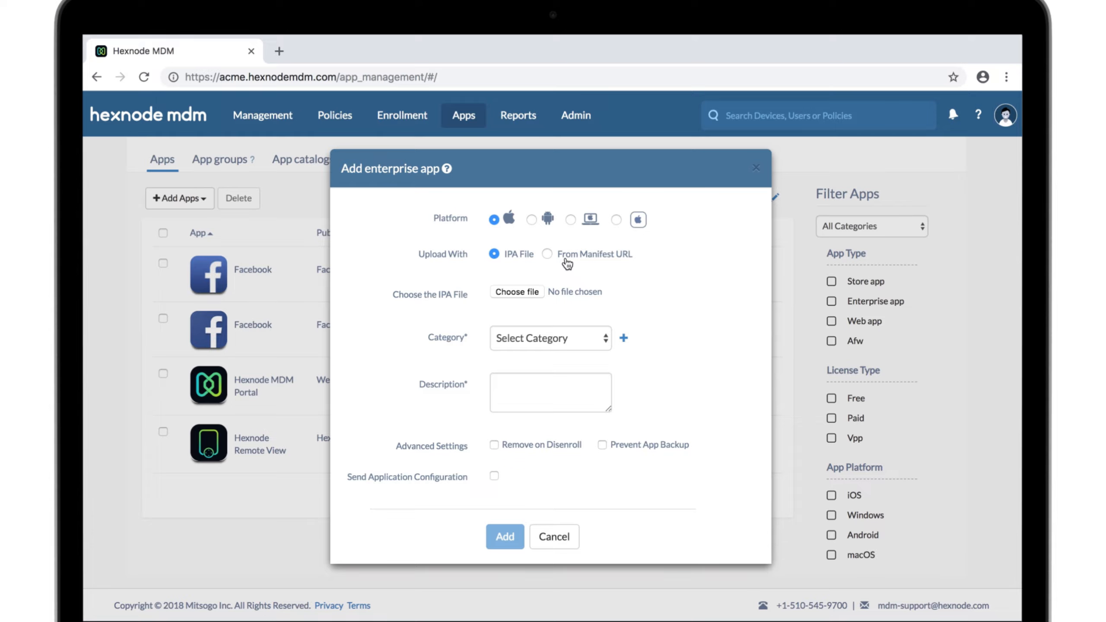
left_click(601, 339)
left_click(564, 592)
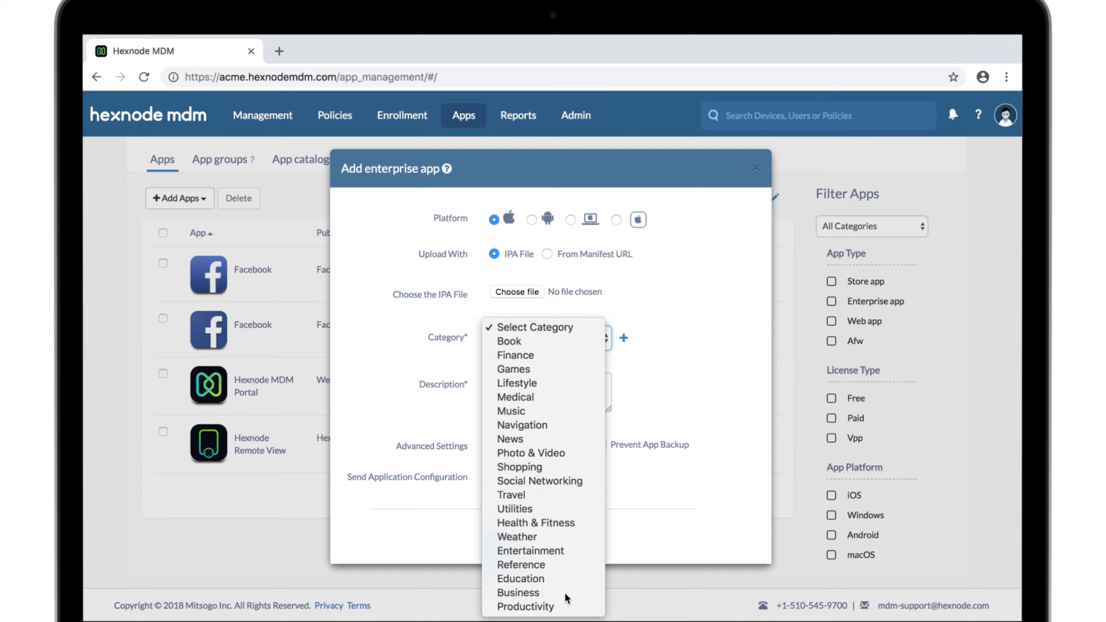
Step: Describe the enterprise app as "Automatic Assessment App" and enable Remove on Disenroll and Prevent App Backup
left_click(558, 407)
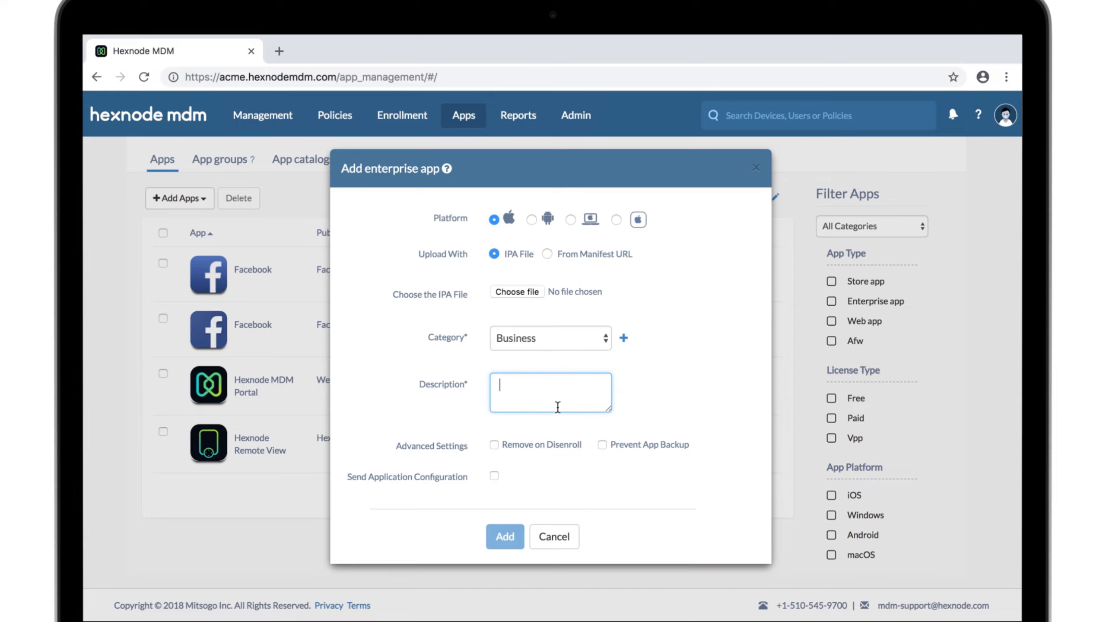
type("Automatic Assessment App")
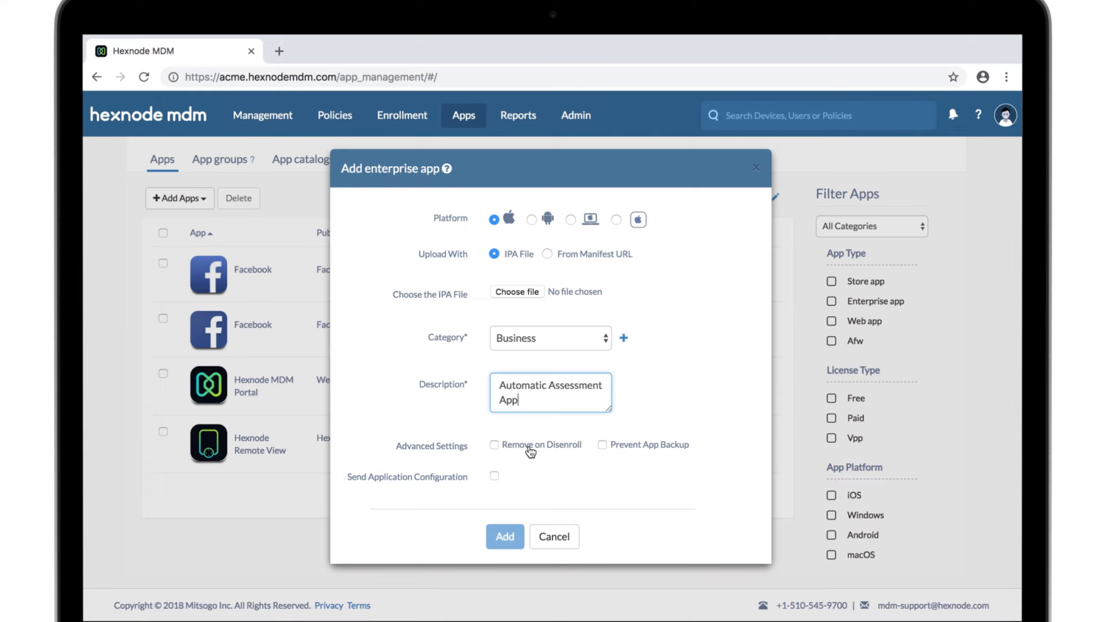
left_click(495, 445)
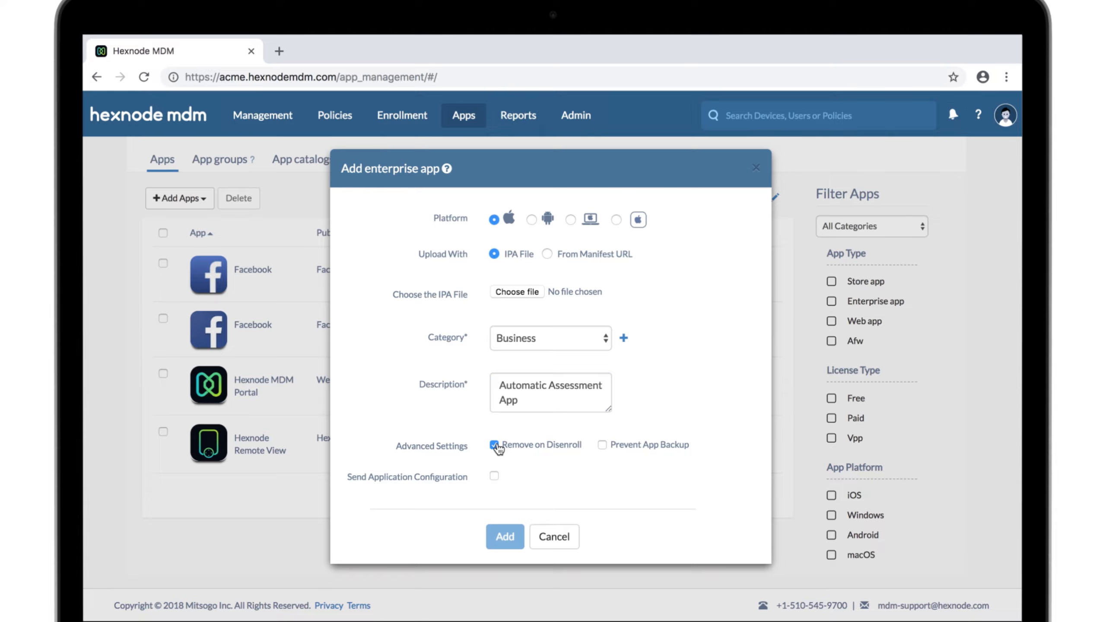
left_click(603, 448)
left_click(494, 477)
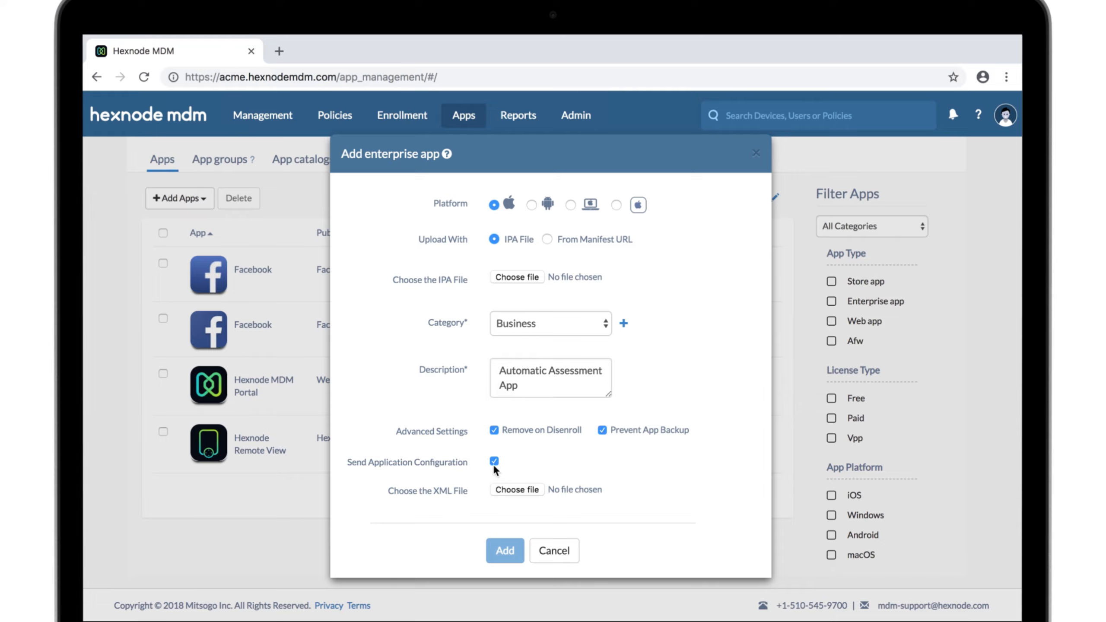
left_click(494, 462)
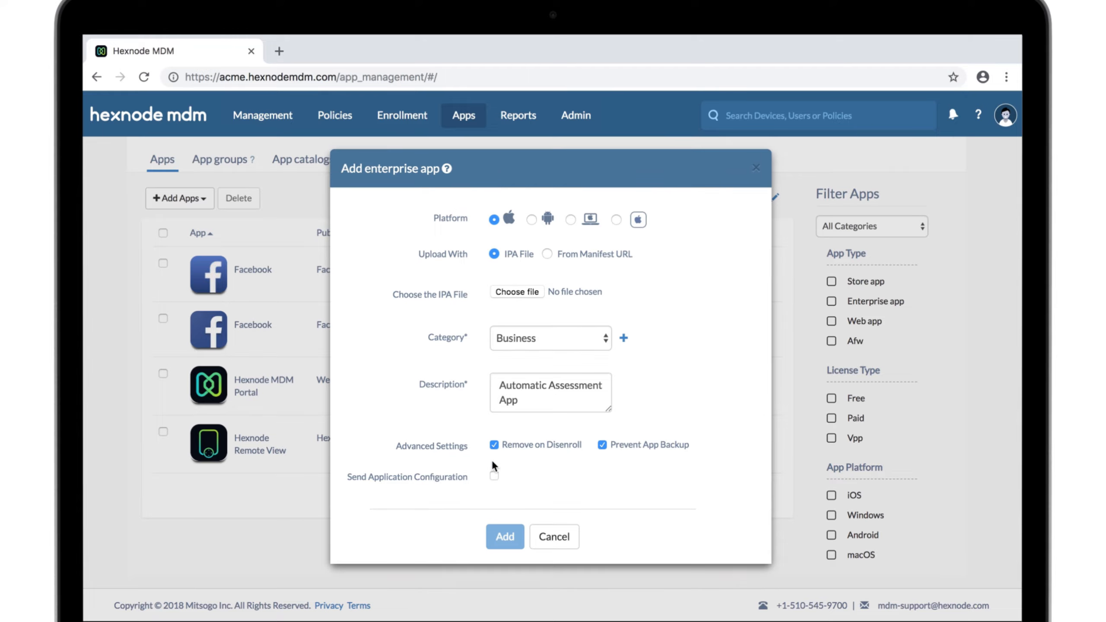
left_click(570, 219)
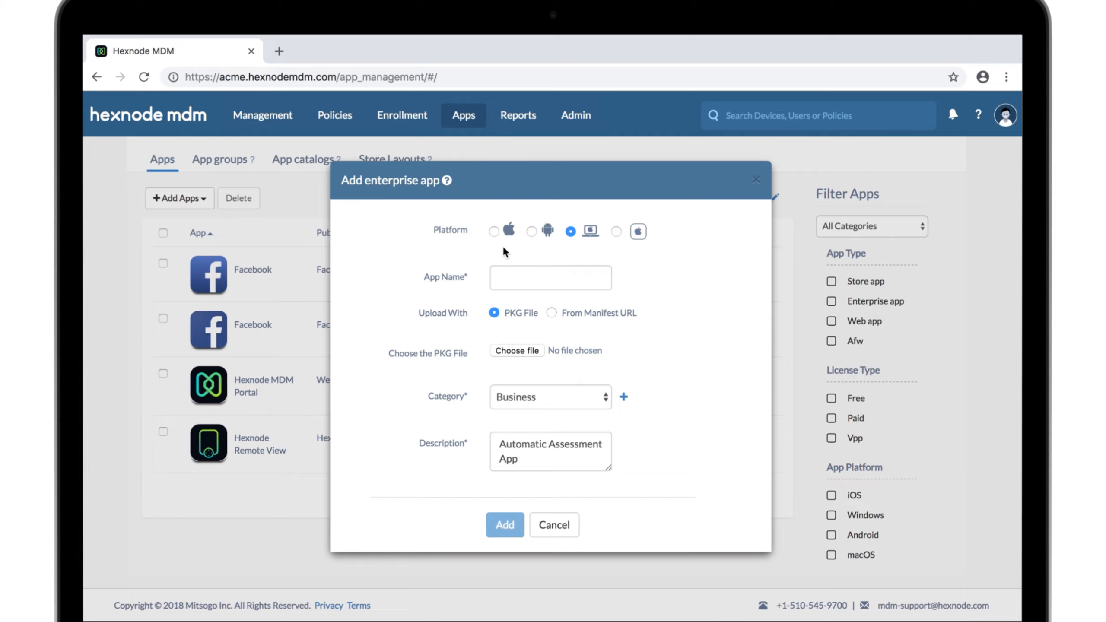
left_click(495, 230)
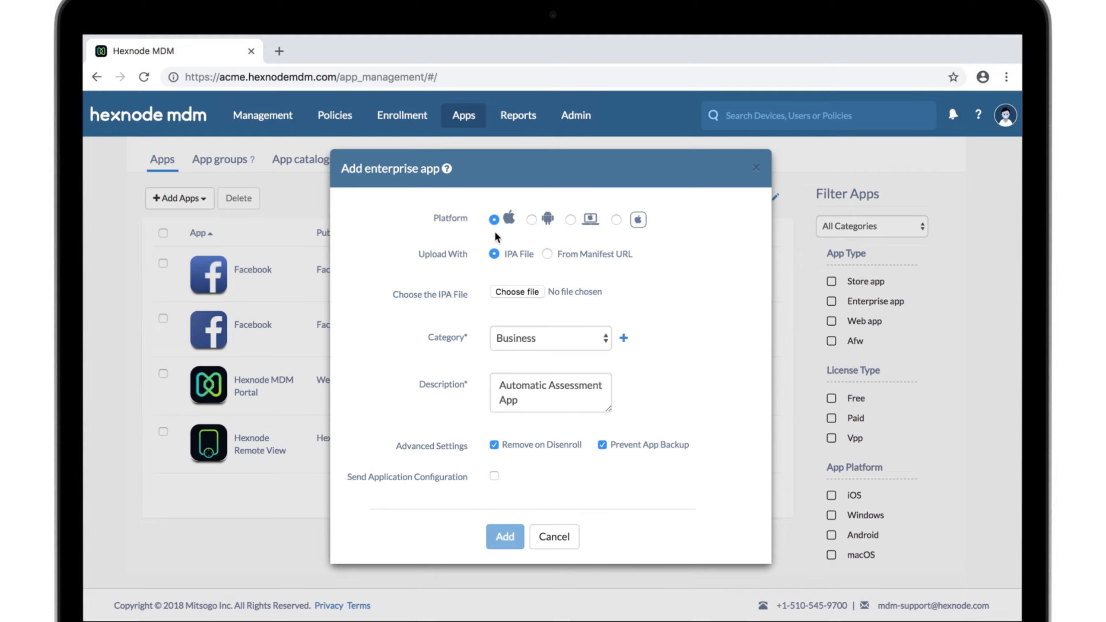
Step: Upload Q-assess V1.0.ipa from the Desktop as the IPA file and add the enterprise app
left_click(513, 290)
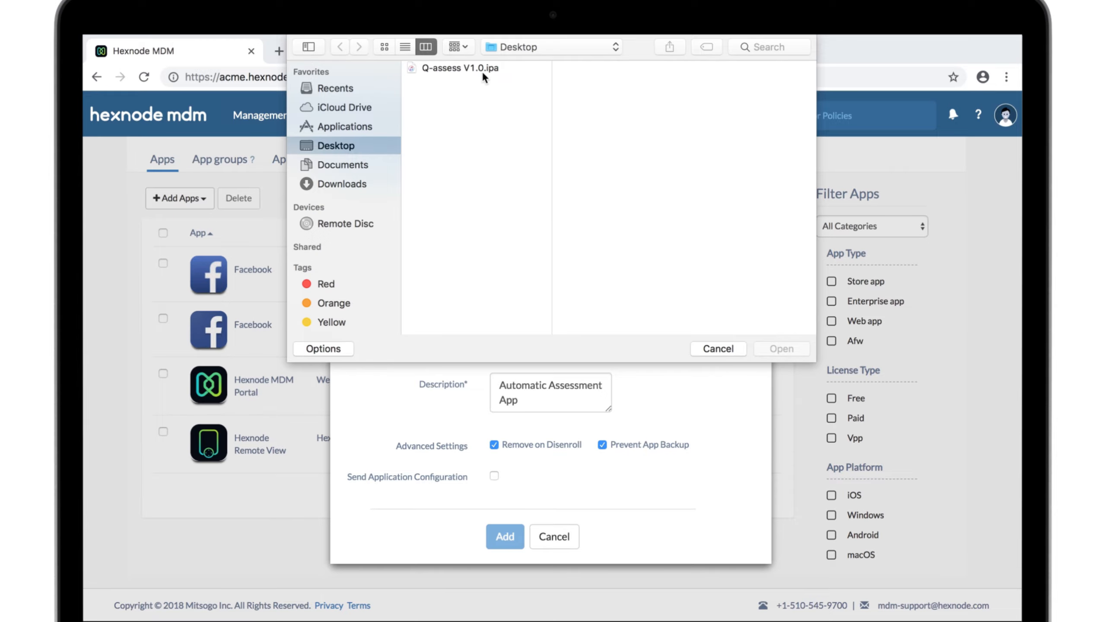
left_click(482, 70)
left_click(787, 348)
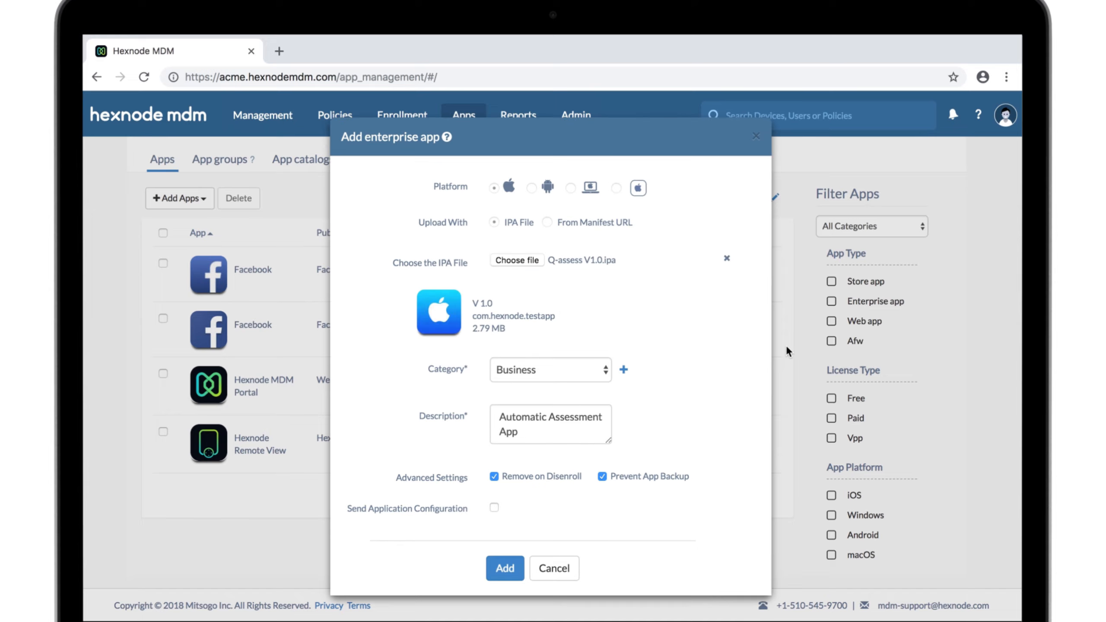
left_click(510, 573)
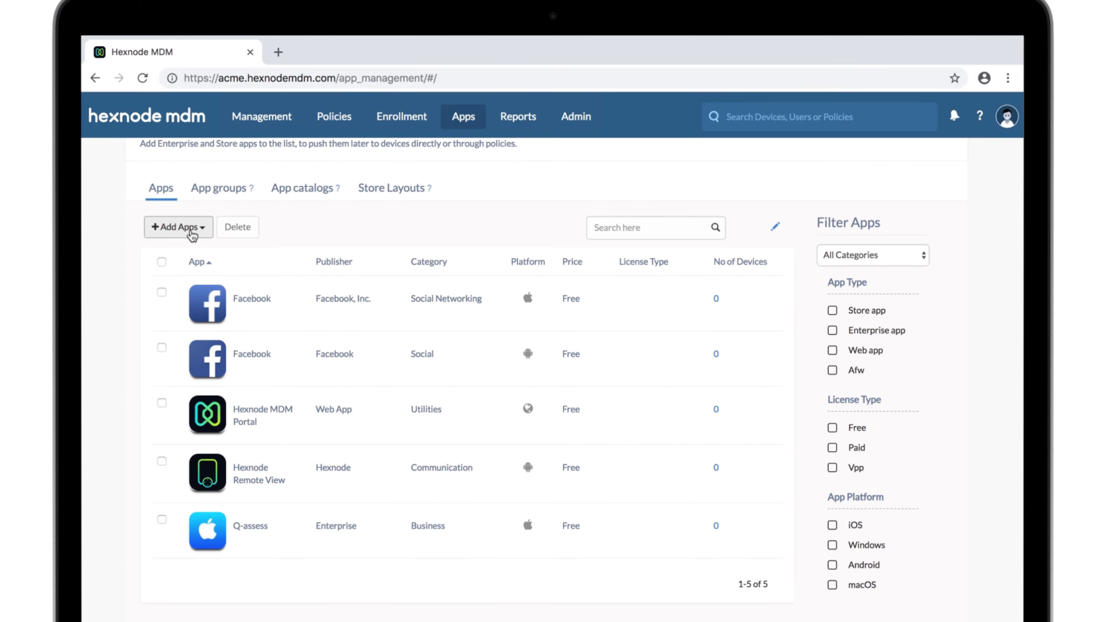
left_click(192, 235)
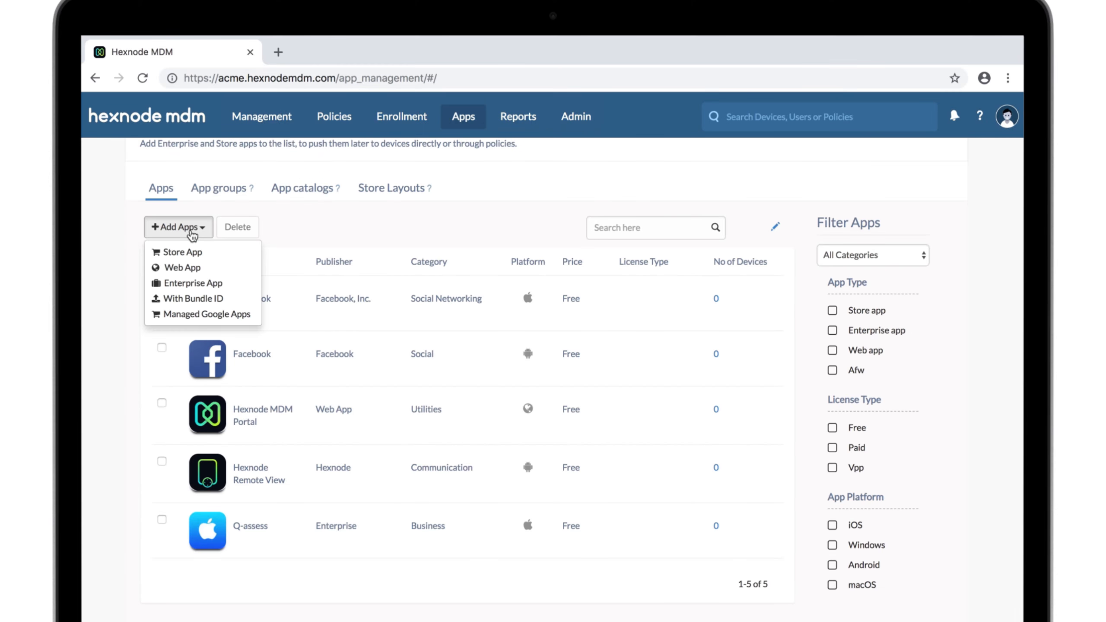
left_click(193, 262)
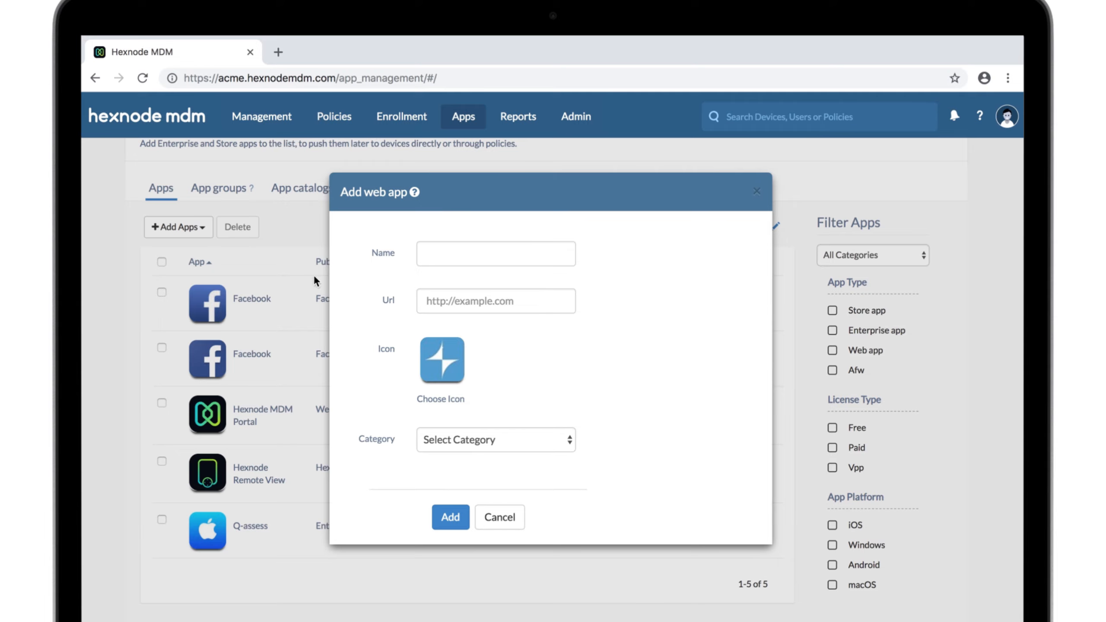
left_click(421, 253)
type("HEX CON '19")
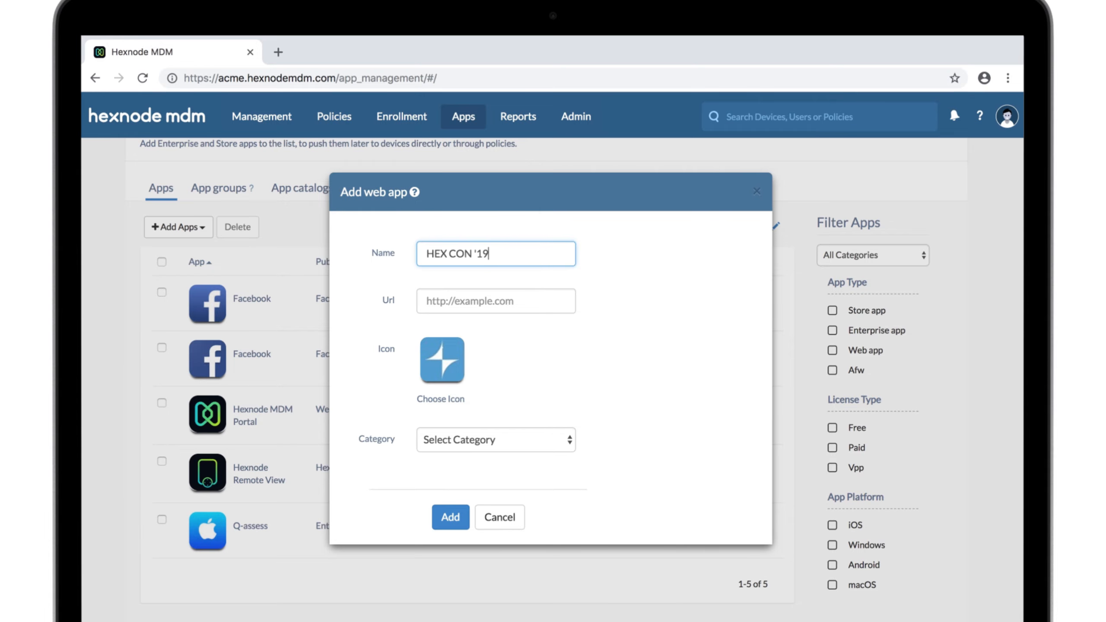
left_click(431, 300)
key("super+v")
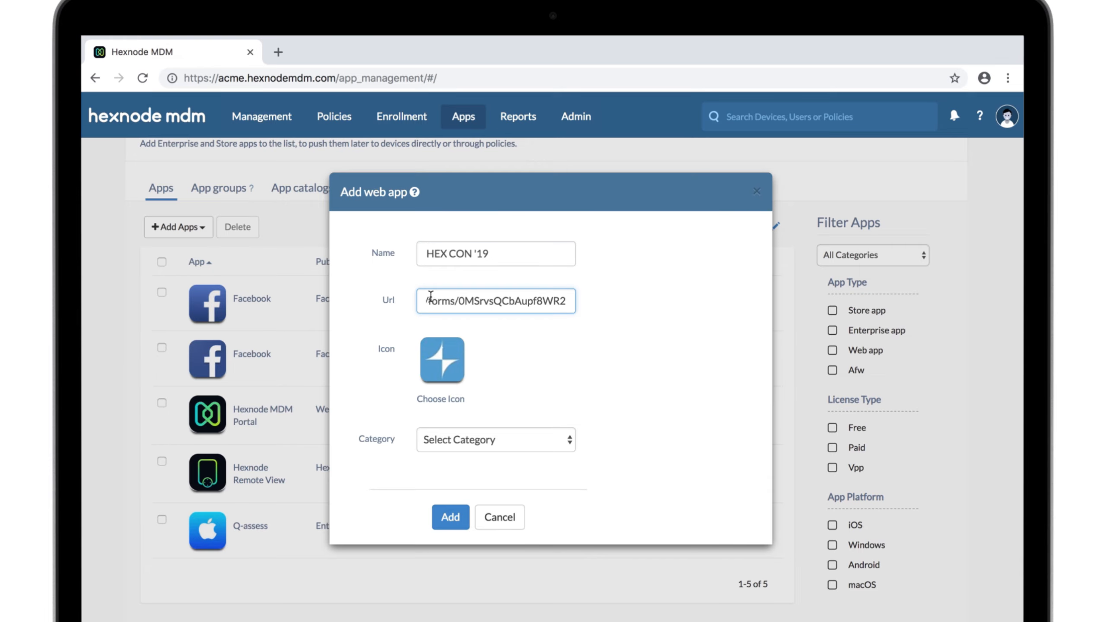
Step: Give the web app the logo.png icon from the Desktop and the Business category, and add it
left_click(430, 344)
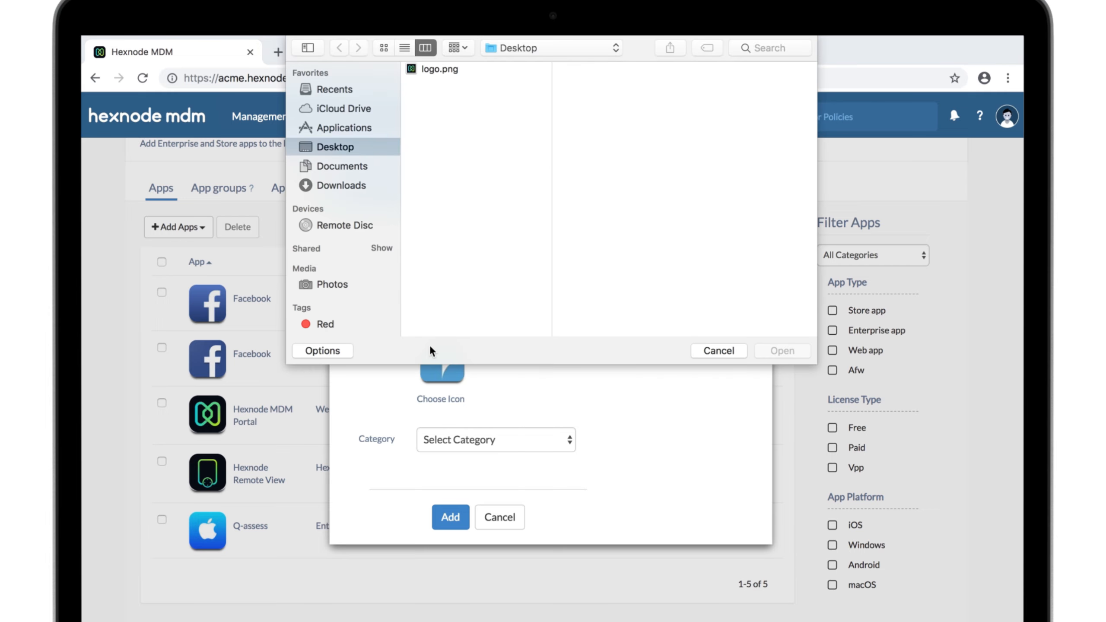
left_click(453, 68)
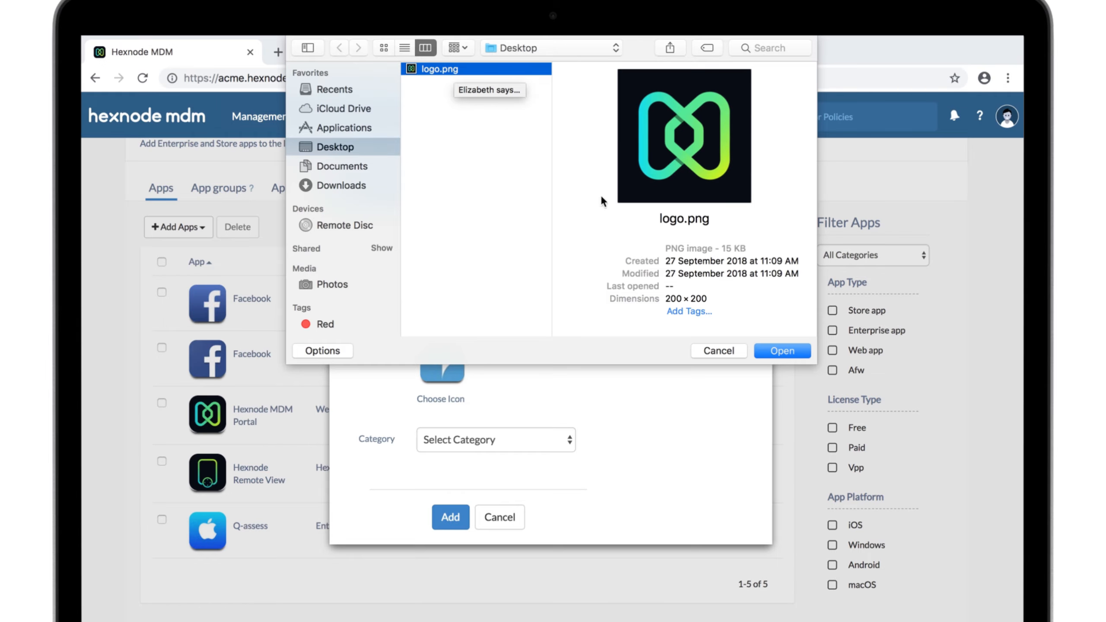
left_click(764, 350)
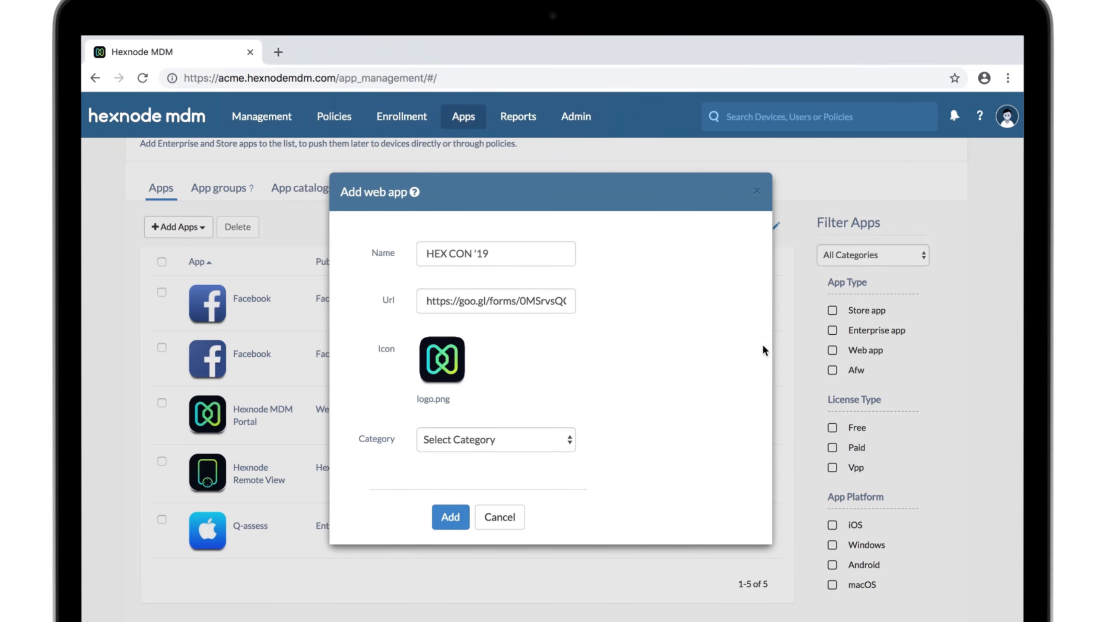
left_click(571, 438)
left_click(543, 580)
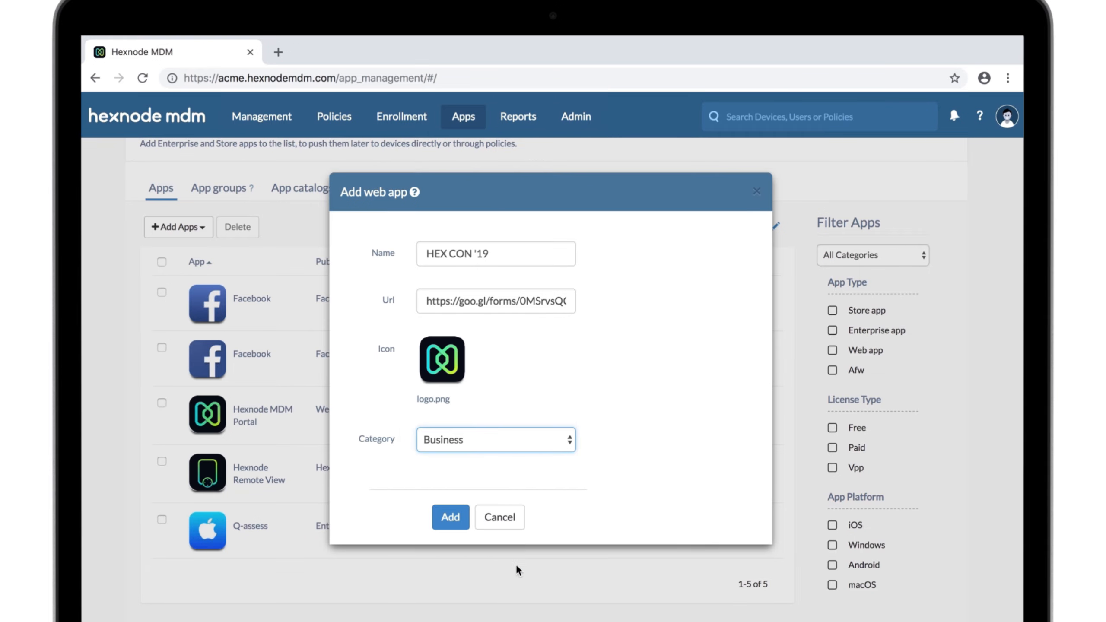
left_click(460, 527)
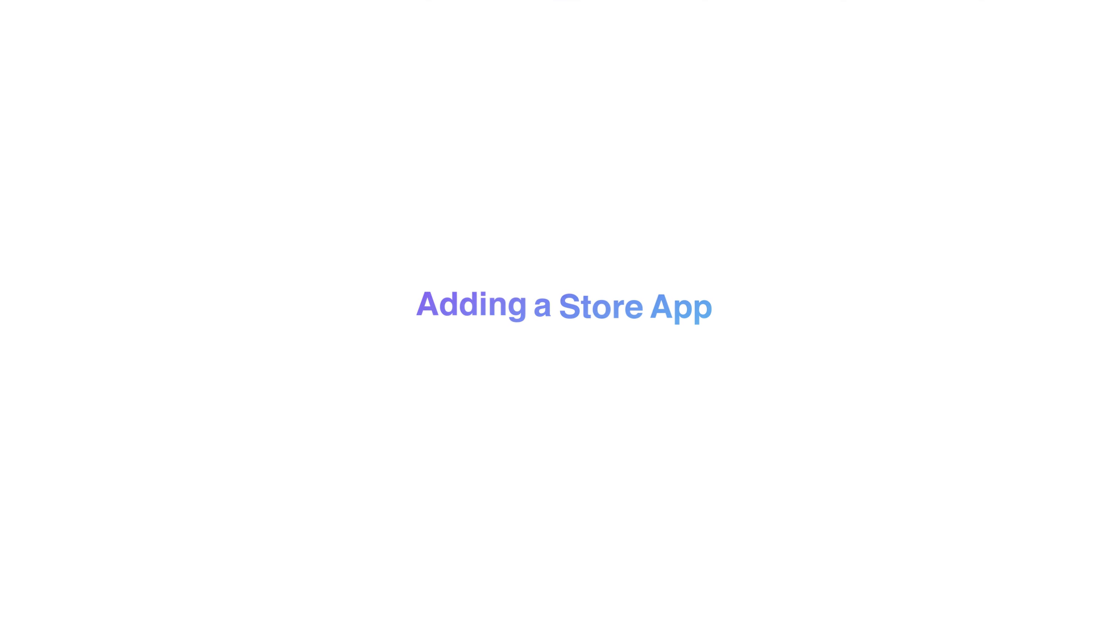
Step: Search the app stores for "Evernote", limited to iOS and macOS apps
left_click(191, 253)
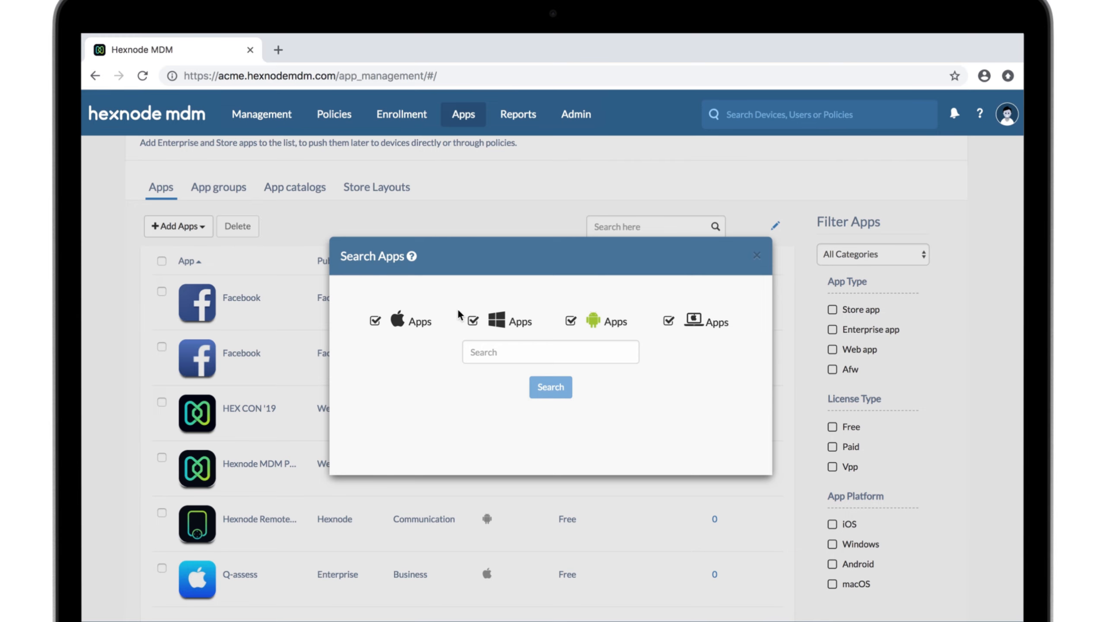
left_click(472, 321)
left_click(569, 321)
left_click(565, 353)
type("Evernote")
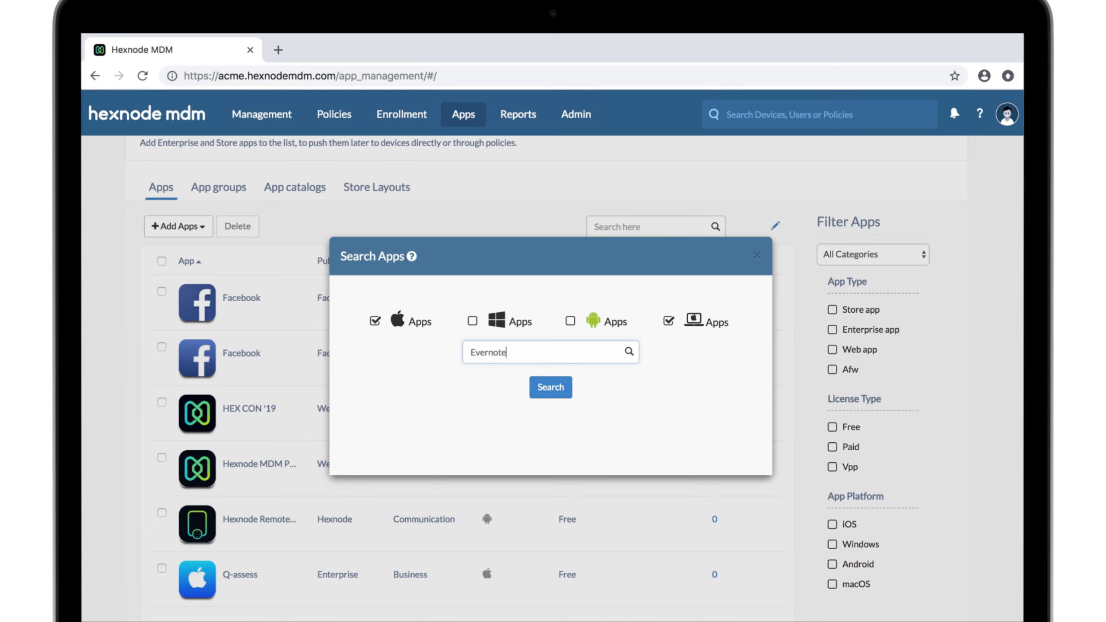
key("Return")
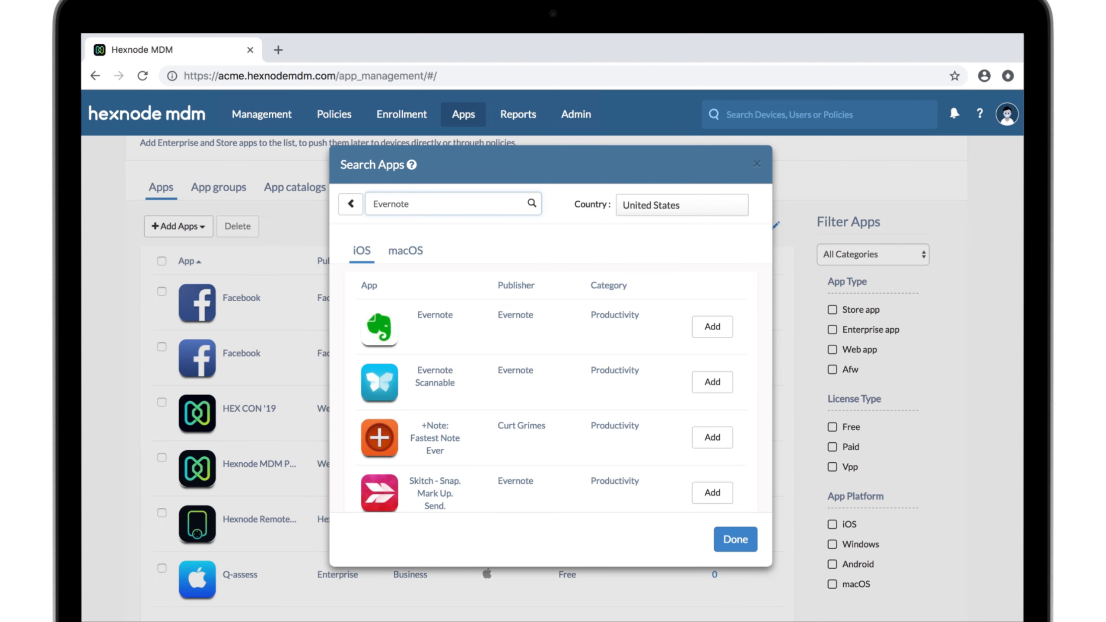
Step: Add the iOS Evernote app for the United States store and finish the store app search
left_click(664, 210)
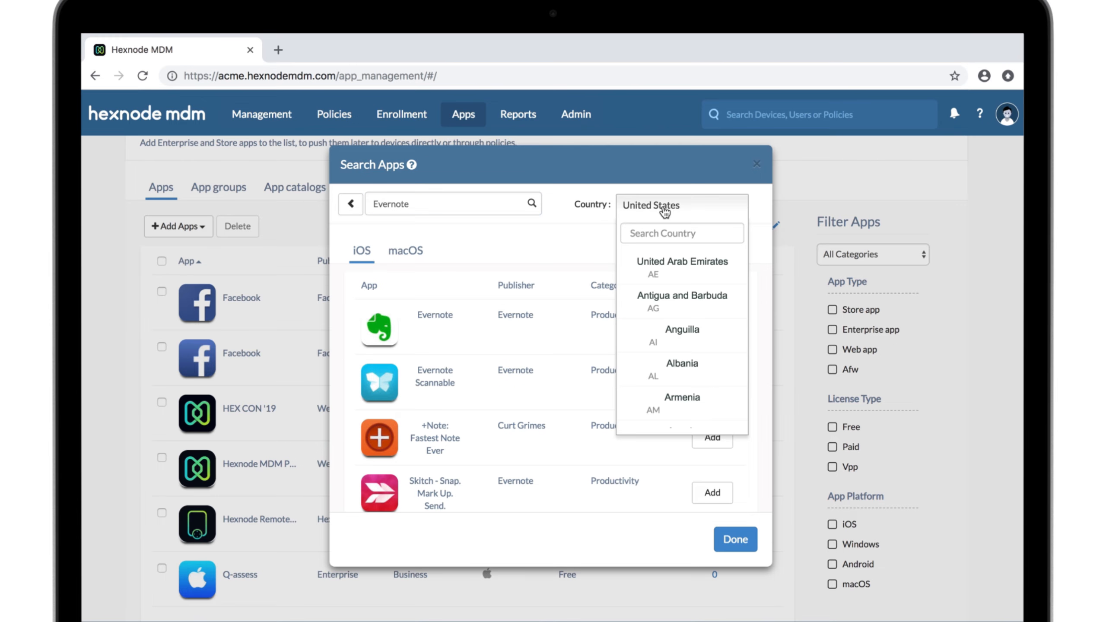
left_click(664, 211)
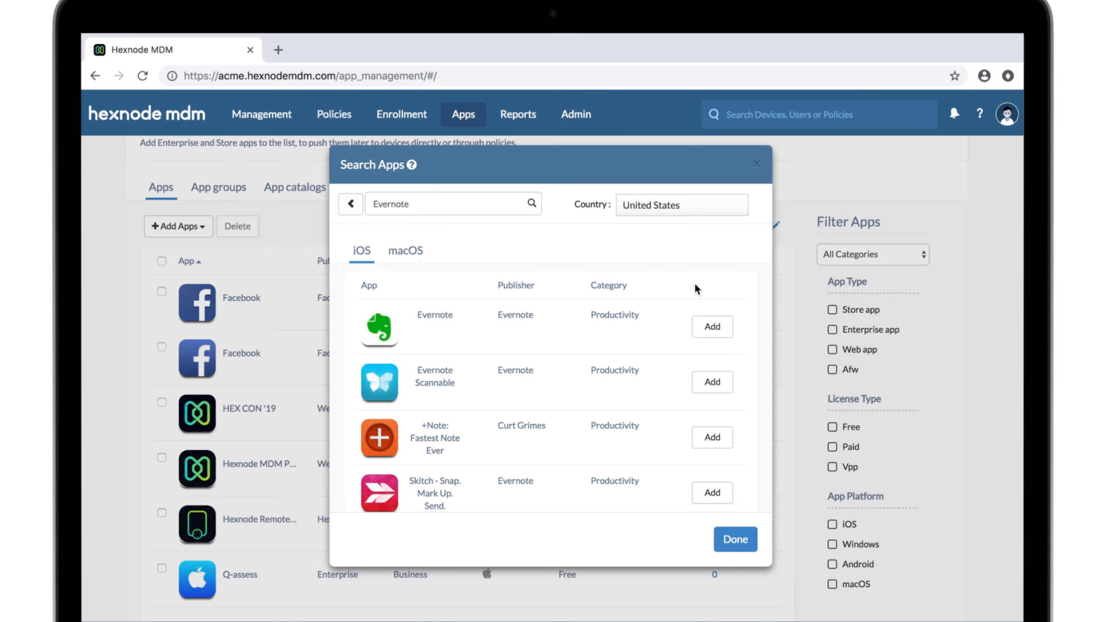
left_click(706, 326)
left_click(745, 537)
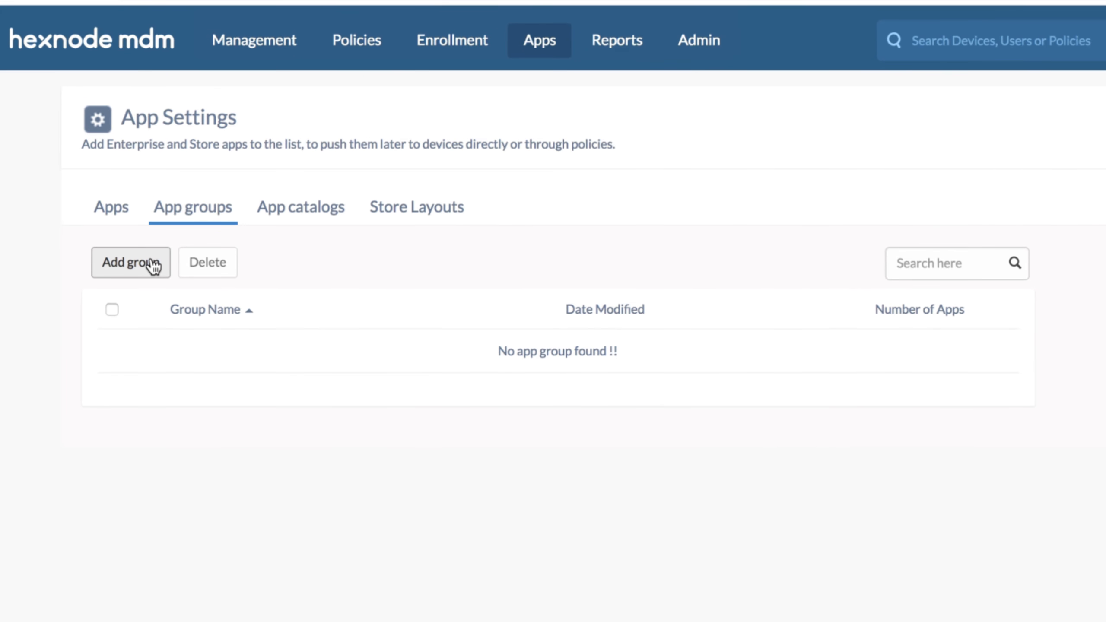
Step: Create a new app group with the group name "Business"
left_click(154, 264)
left_click(262, 197)
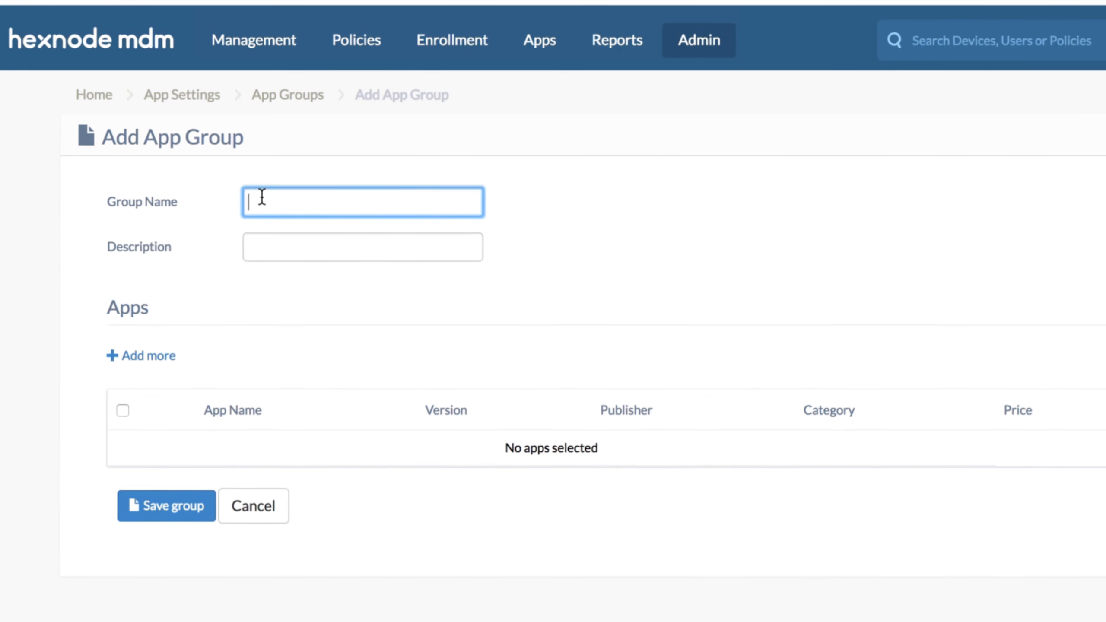
type("Business")
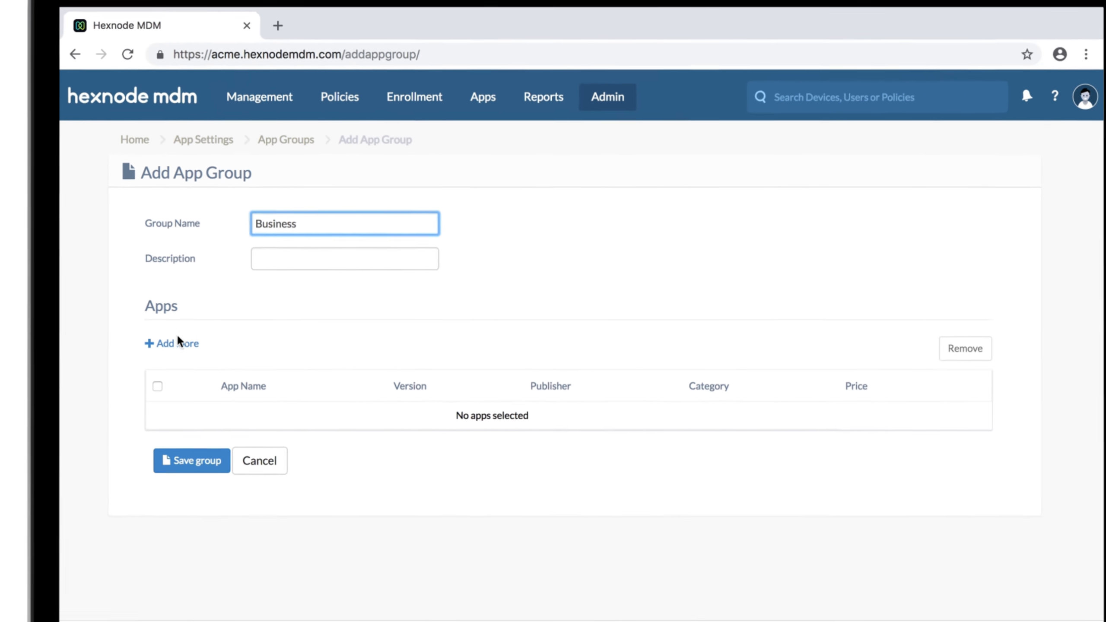
Step: Add Slack, Microsoft Outlook and Dropbox to the app group
left_click(168, 351)
left_click(304, 434)
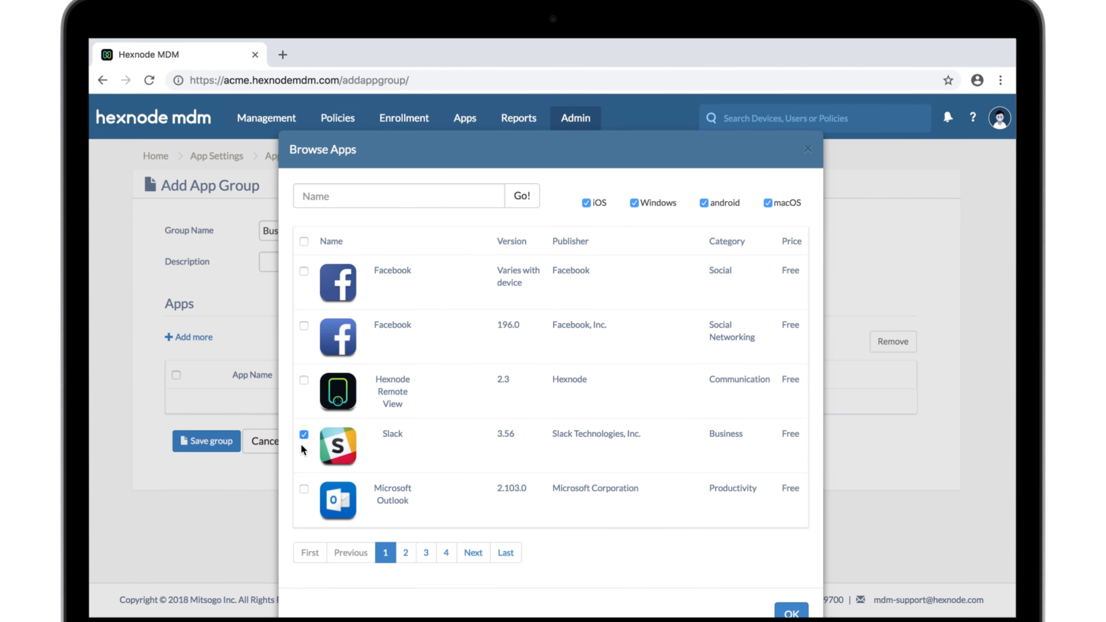
left_click(303, 489)
left_click(307, 197)
type("dropbox")
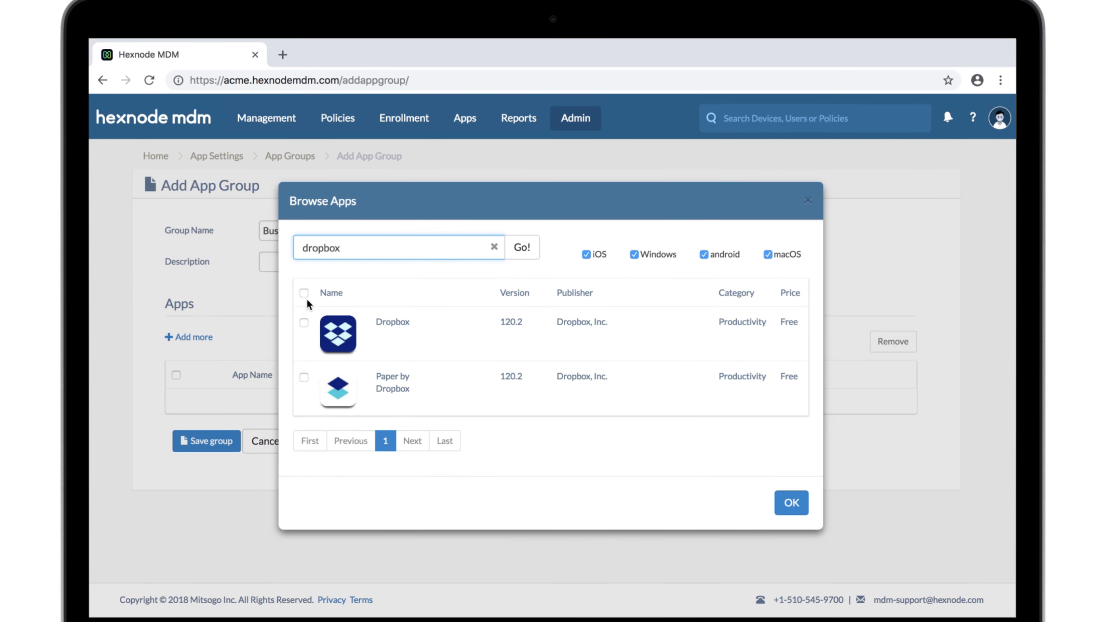
left_click(304, 322)
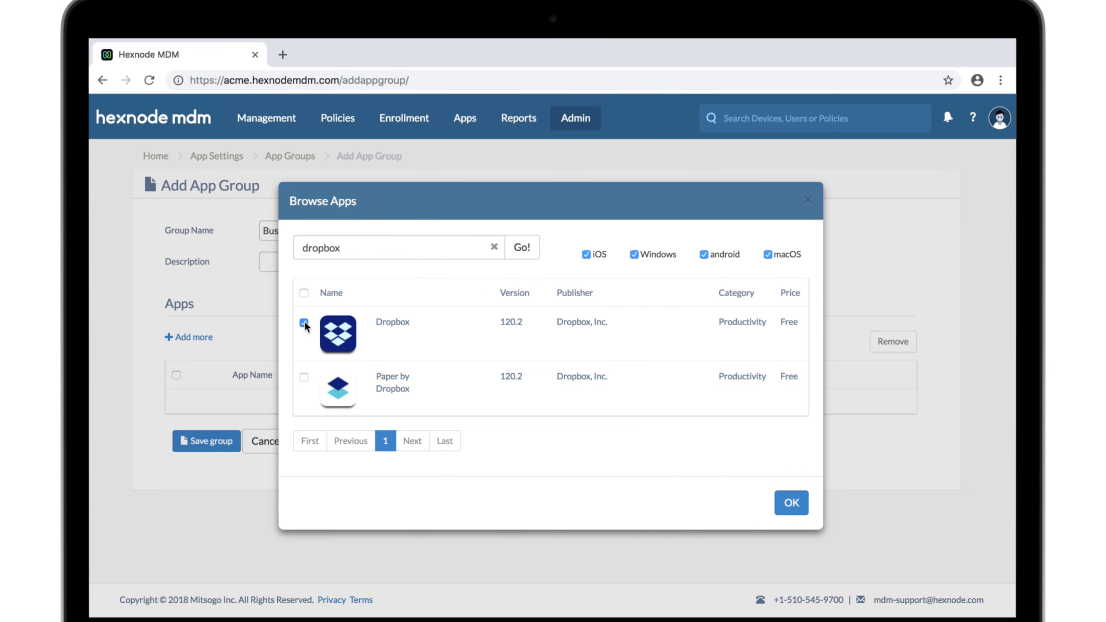
left_click(784, 496)
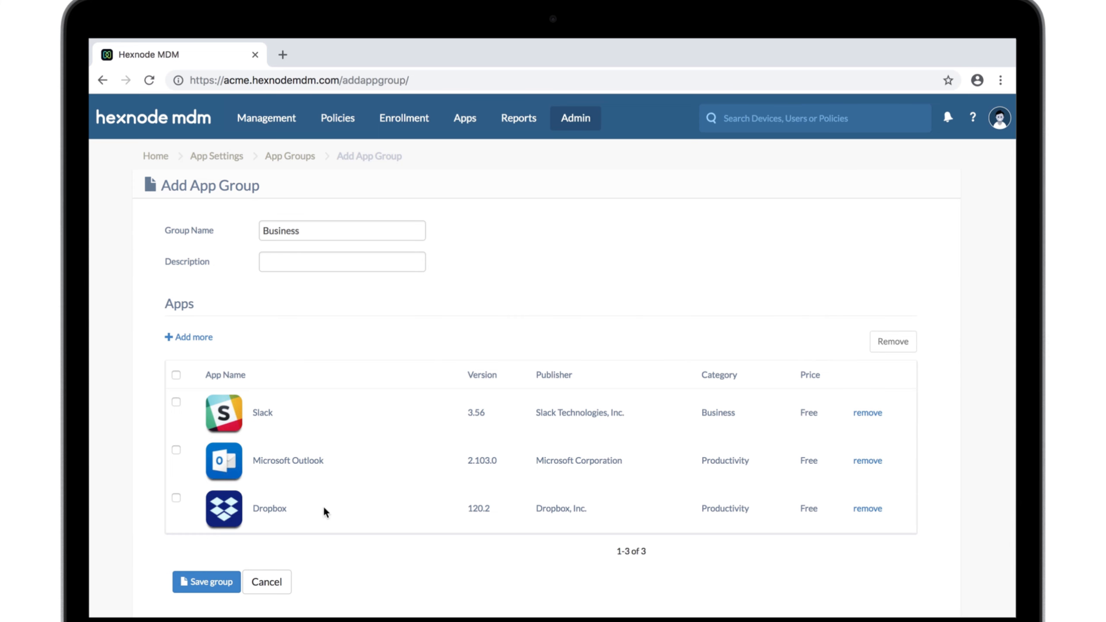
Step: Save the Business app group and create a new app catalog named "Productivity"
left_click(215, 582)
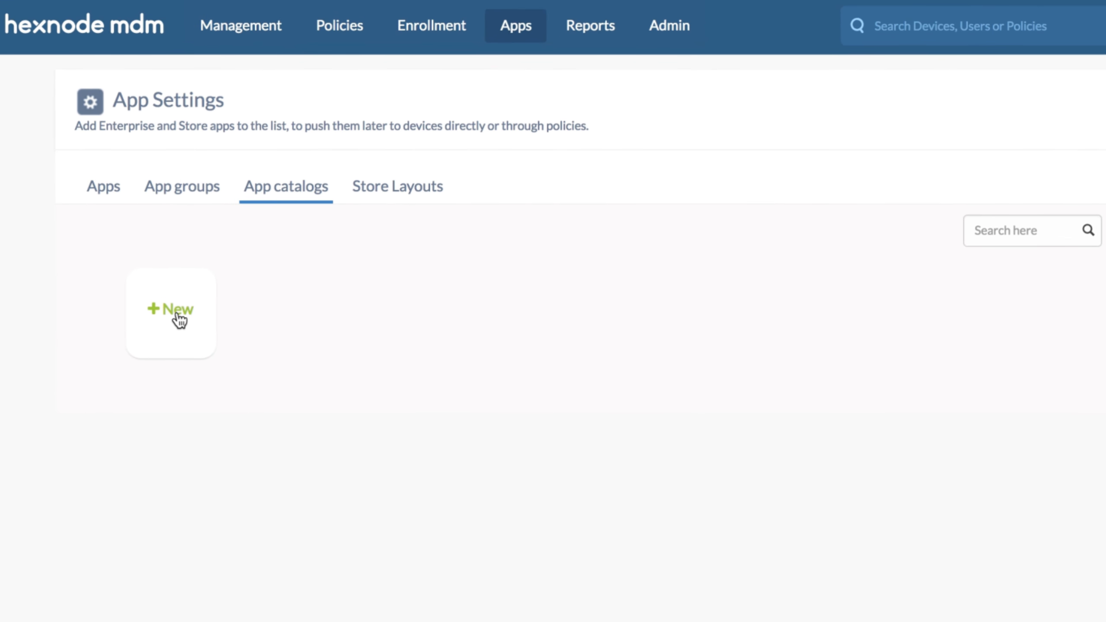
left_click(178, 320)
left_click(242, 183)
type("Productivity")
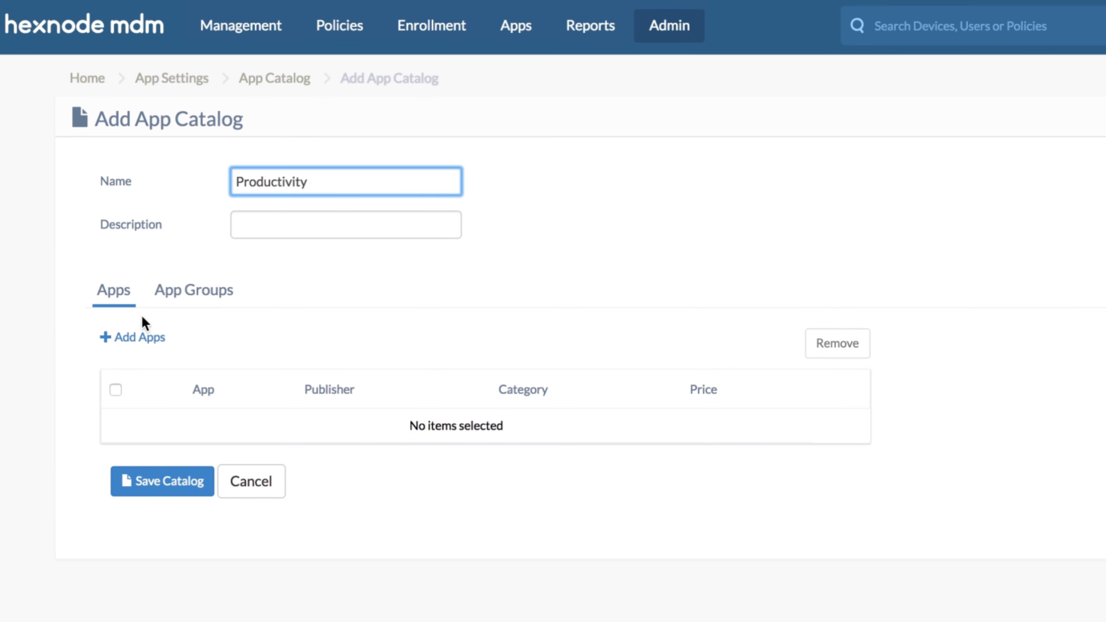
Step: Browse the available apps for the catalog and select Microsoft Word and Grammarly Keyboard
left_click(133, 336)
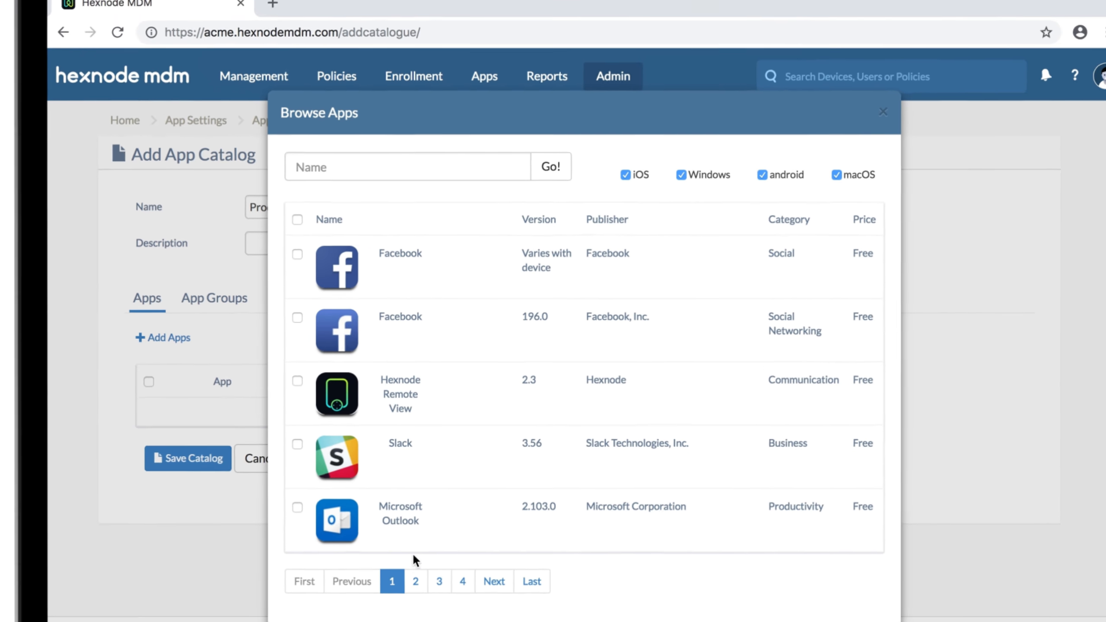
left_click(433, 619)
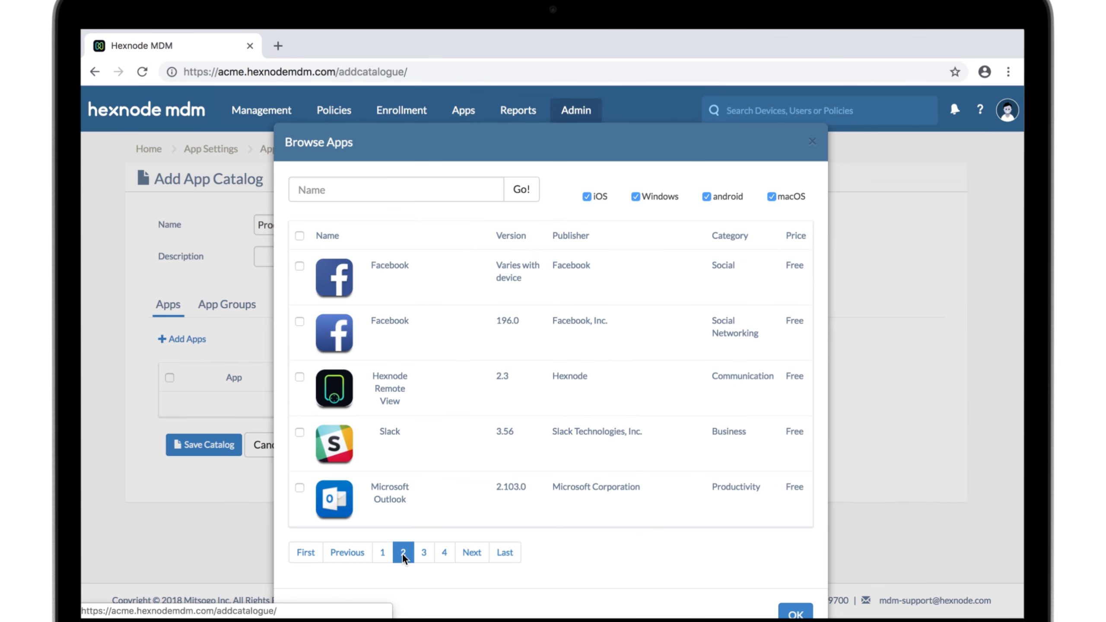
left_click(300, 432)
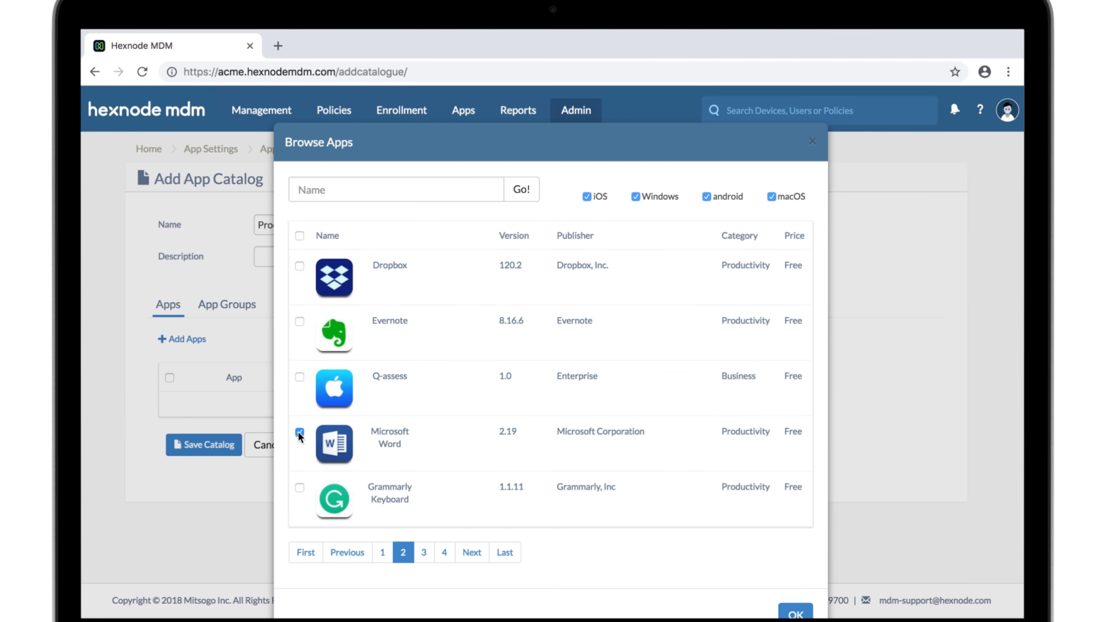
left_click(299, 488)
Step: Also select every app on page 3 and Adobe Spark Video, add the selection to the catalog and save it
left_click(423, 552)
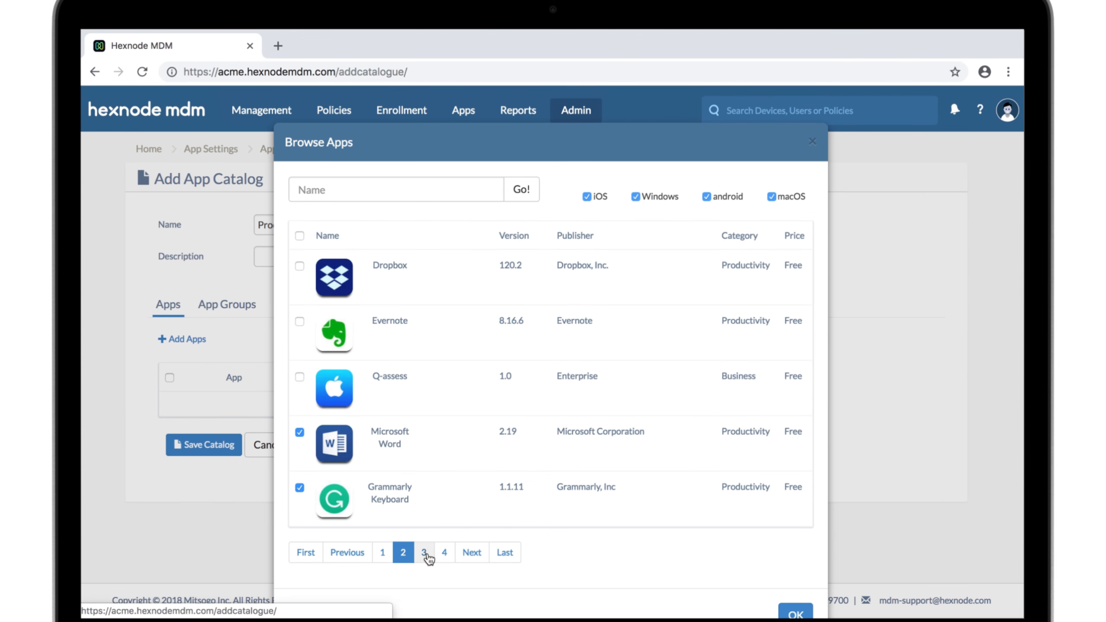
left_click(300, 237)
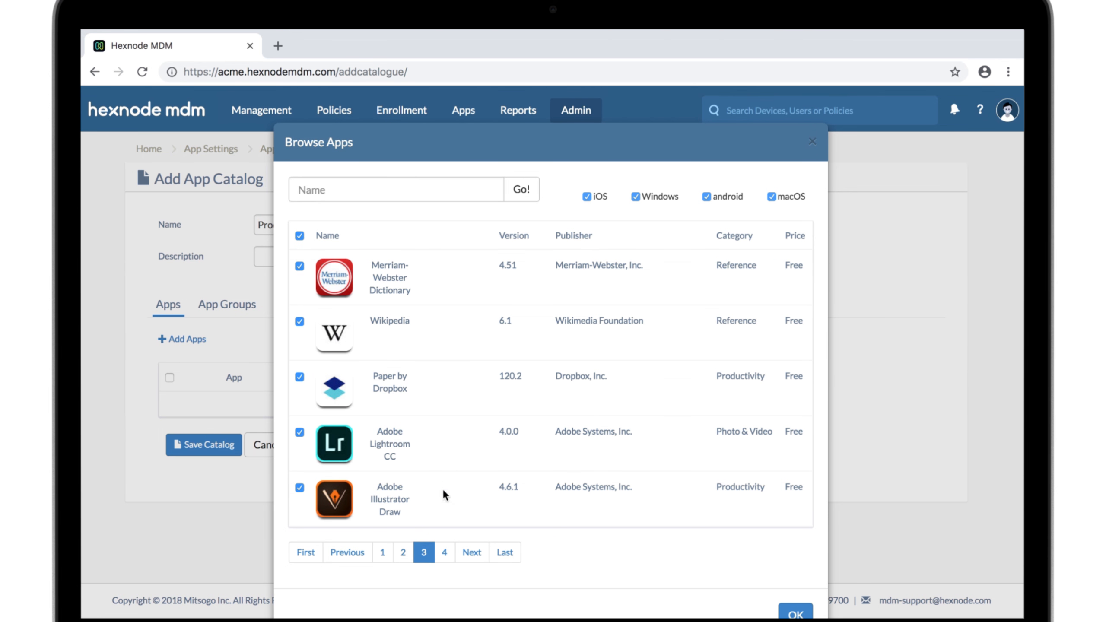
left_click(444, 552)
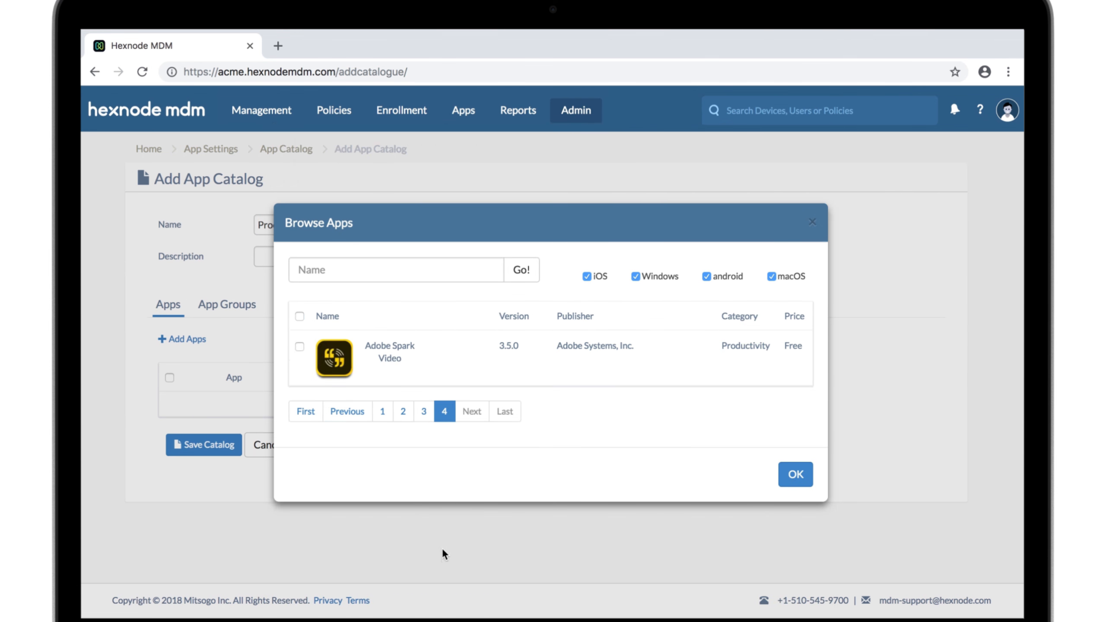
left_click(300, 347)
left_click(790, 475)
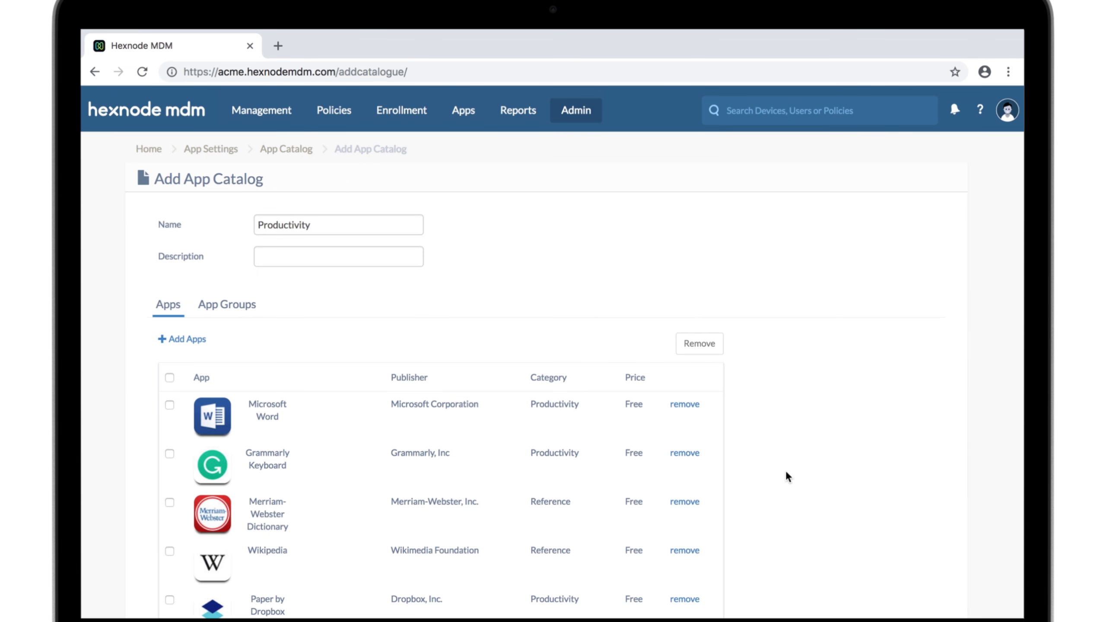
scroll(786, 473, "down", 6)
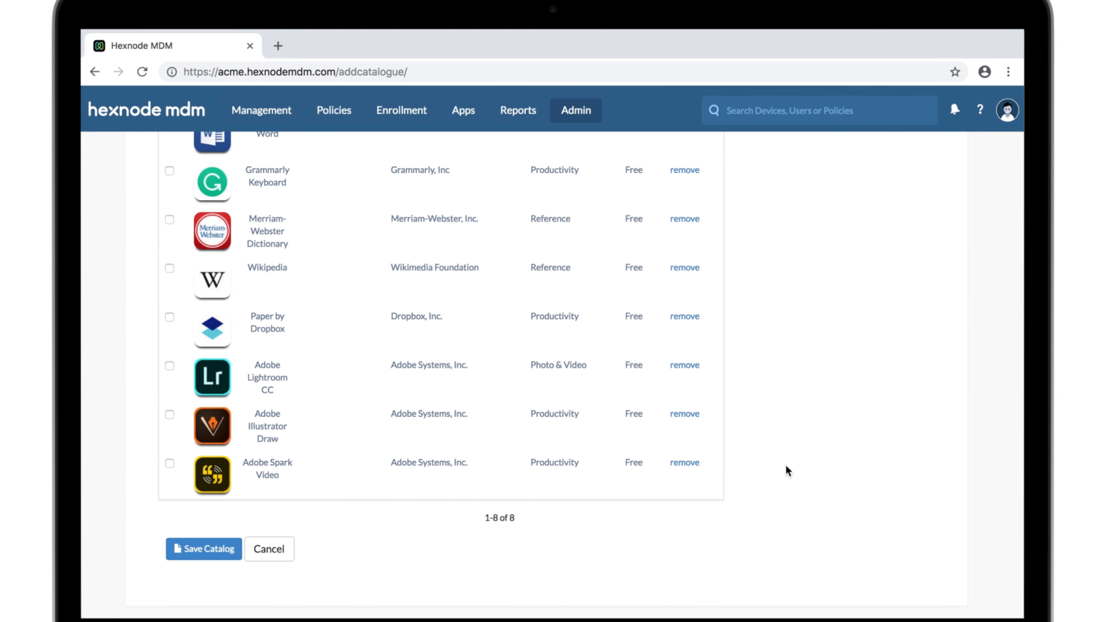
left_click(216, 545)
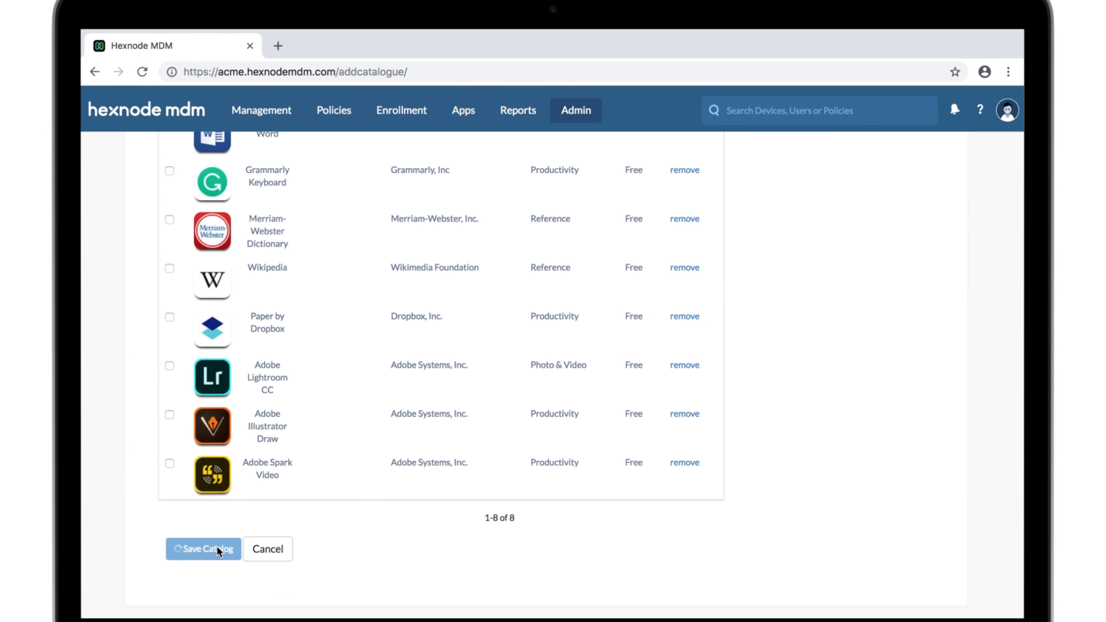